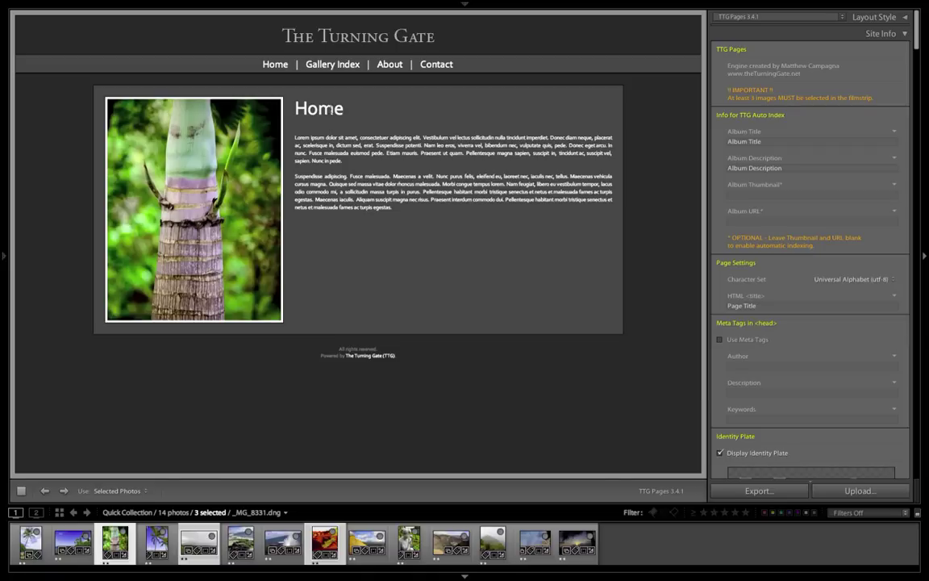
Step: Enable Menu Item 3 with the label Press, linking to press.html
left_click(387, 65)
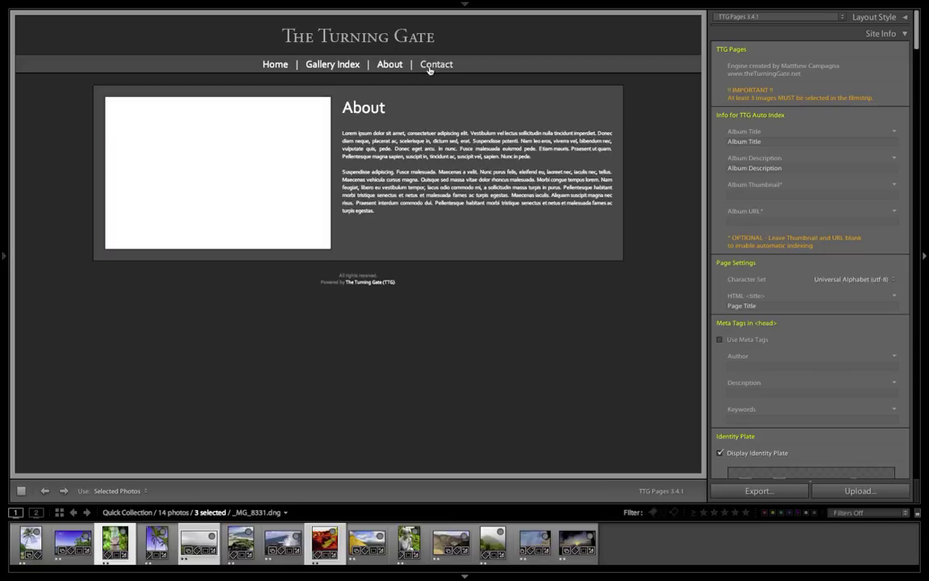
left_click(279, 68)
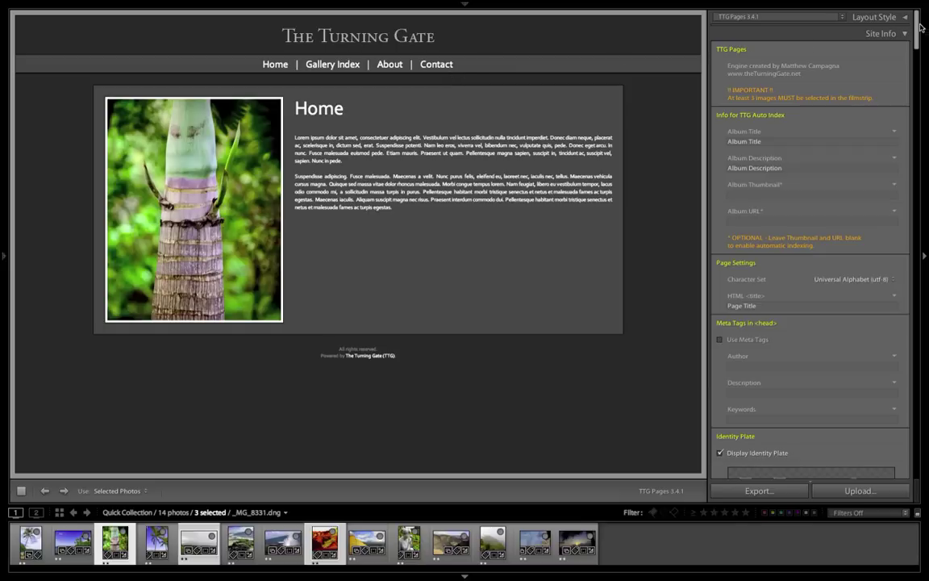
left_click_drag(921, 27, 918, 117)
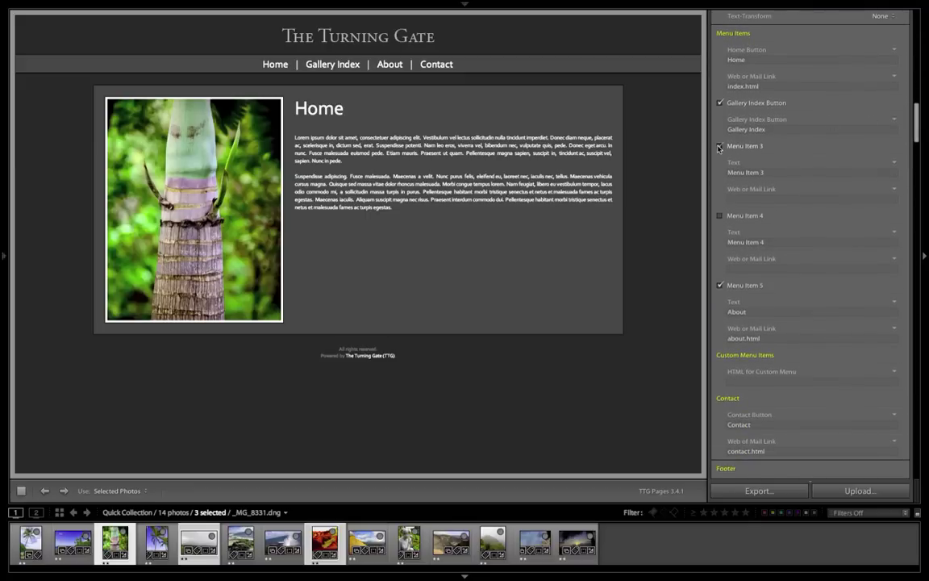
left_click(719, 217)
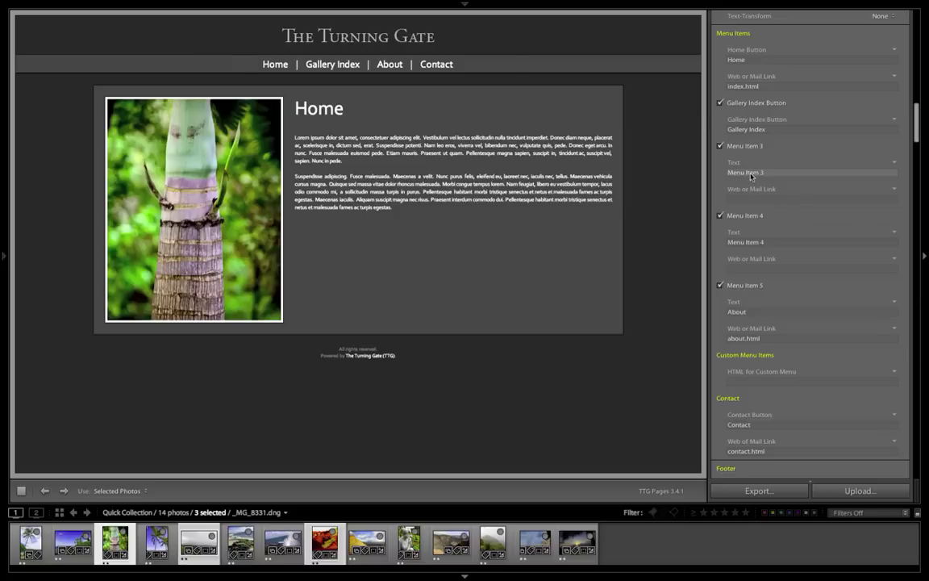
left_click(751, 173)
type("Press")
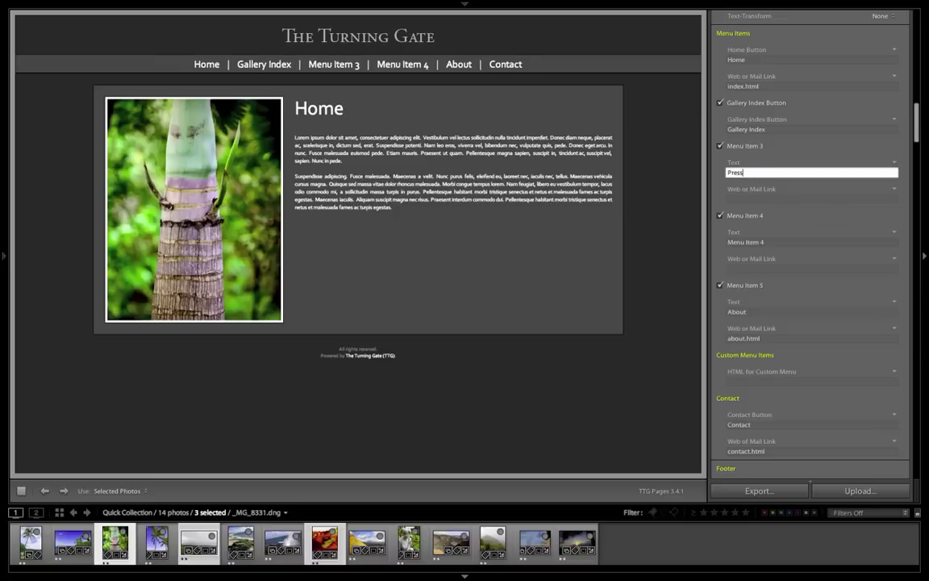
key("Tab")
type("press.html")
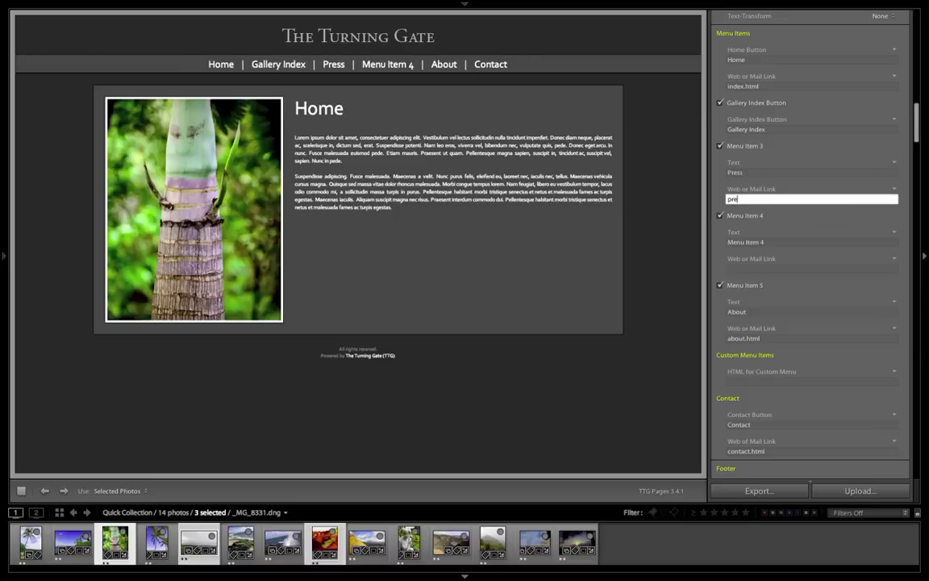
key("Return")
Step: Set Menu Item 4 to the label Pricing, linking to pricing.html
left_click(767, 242)
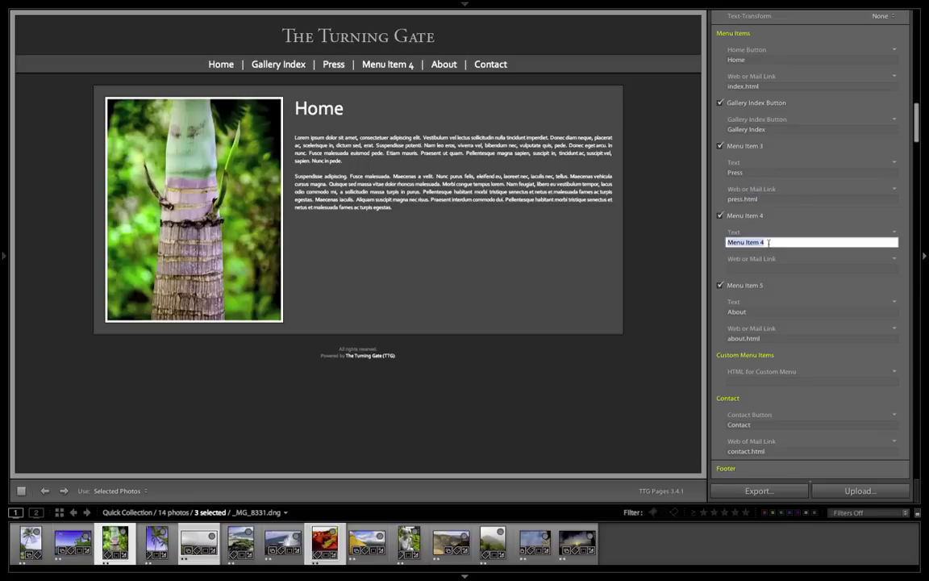
type("Pricing")
key("Tab")
type("pricing.html")
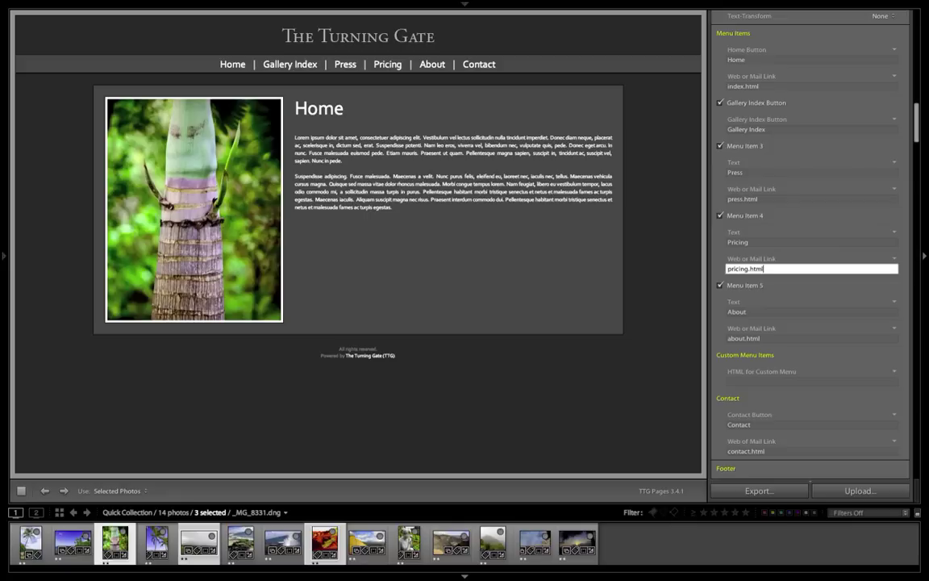
key("Return")
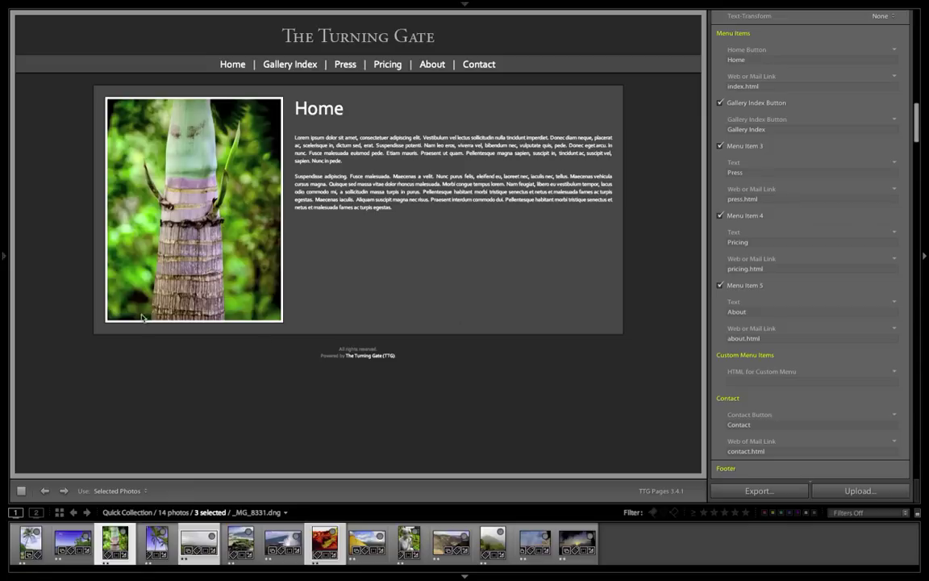
Step: Create a user template named 'Home & about' in the Template Browser
mouse_move(6, 240)
scroll(46, 258, "up", 5)
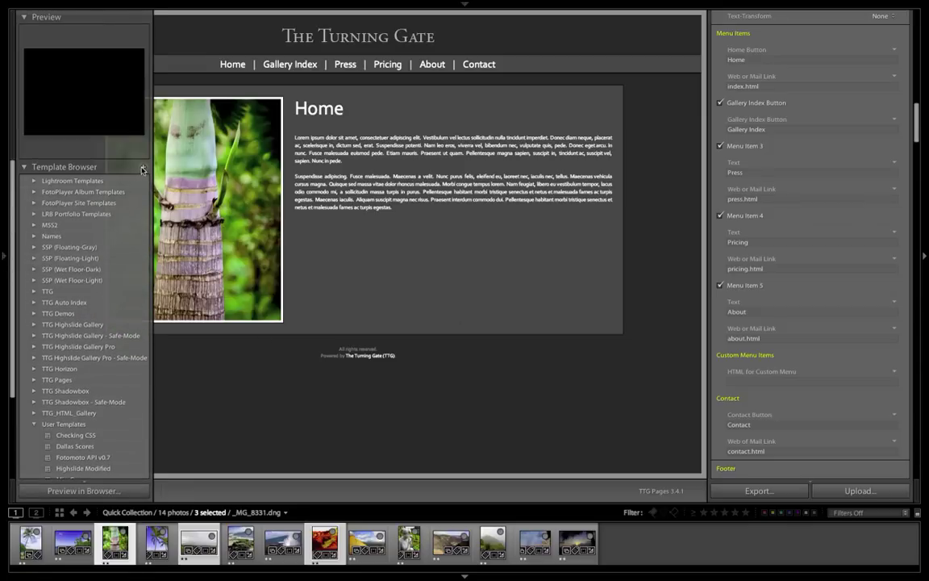
left_click(142, 167)
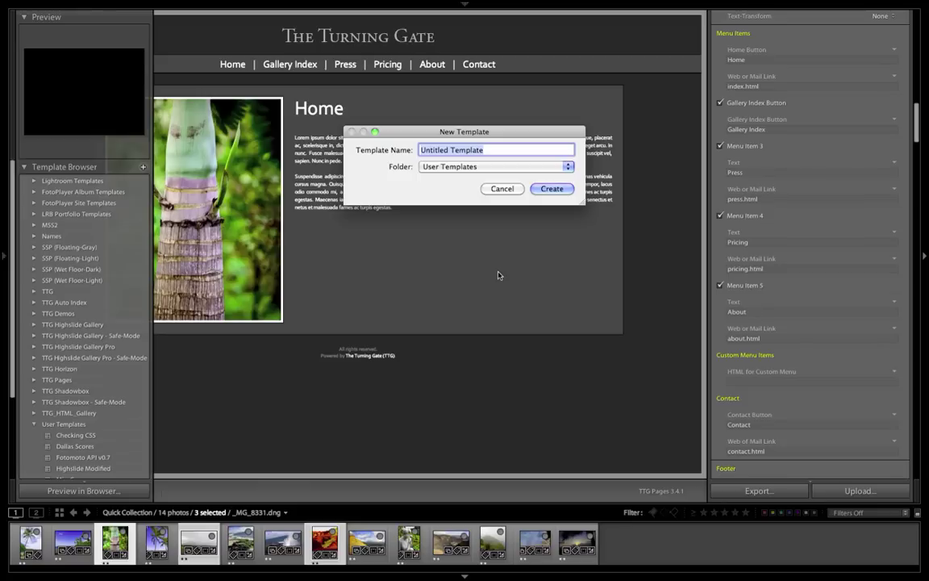
type("Home ")
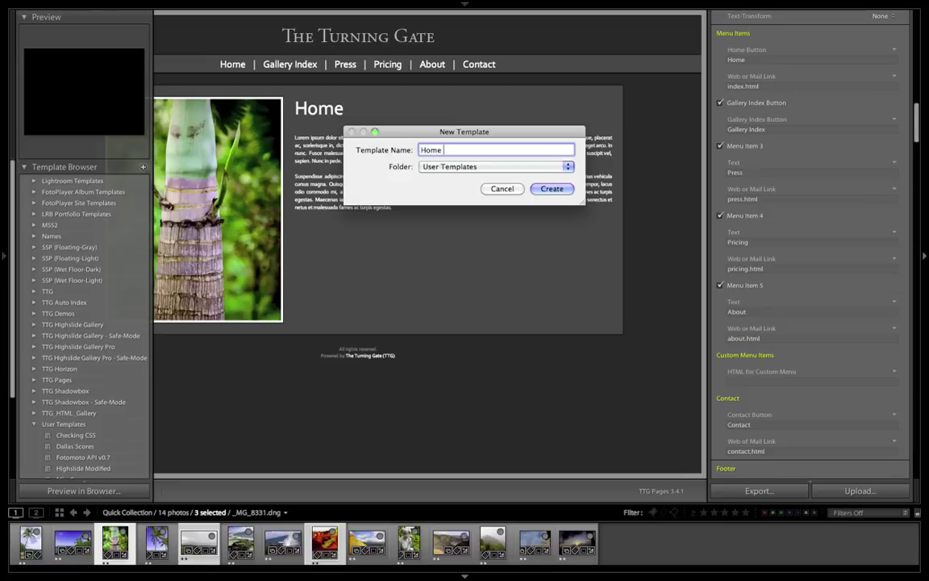
type("& about")
key("Return")
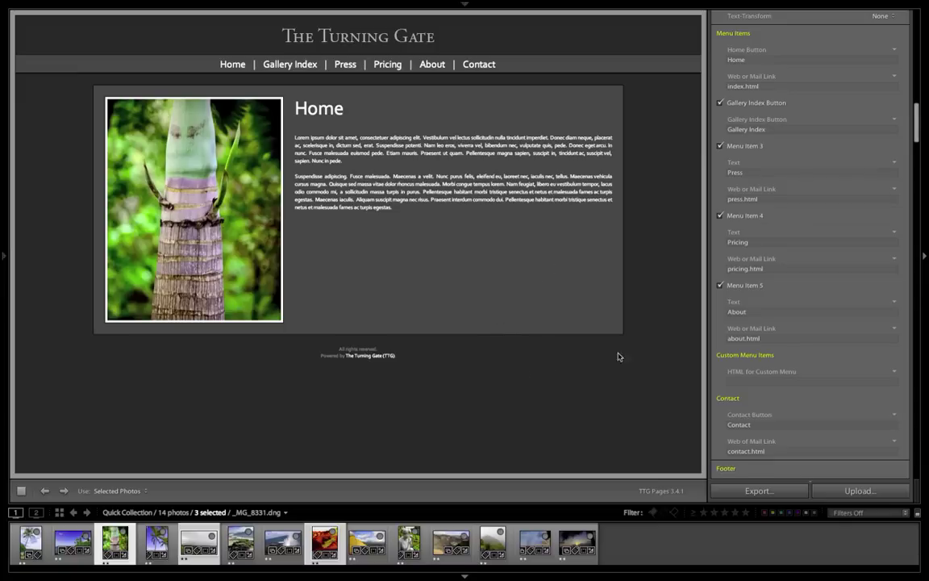
left_click(757, 490)
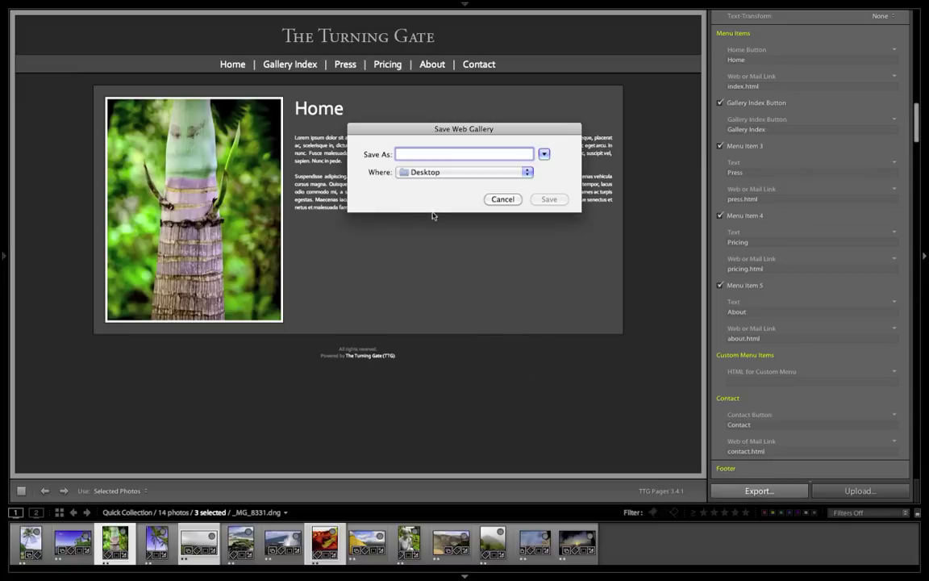
type("pages")
left_click(502, 199)
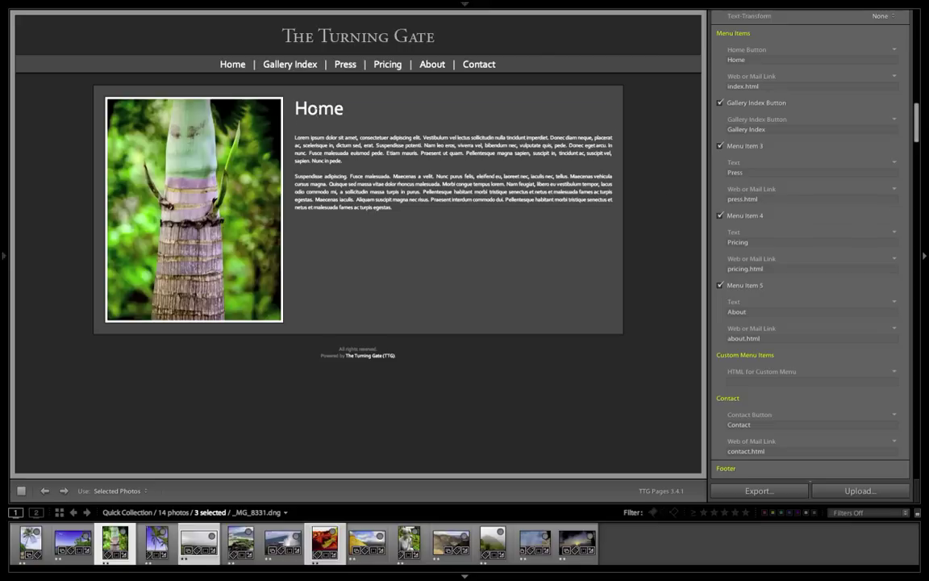
Step: Change the first page's heading to Press and look over its body paragraphs
left_click(297, 117)
type("P")
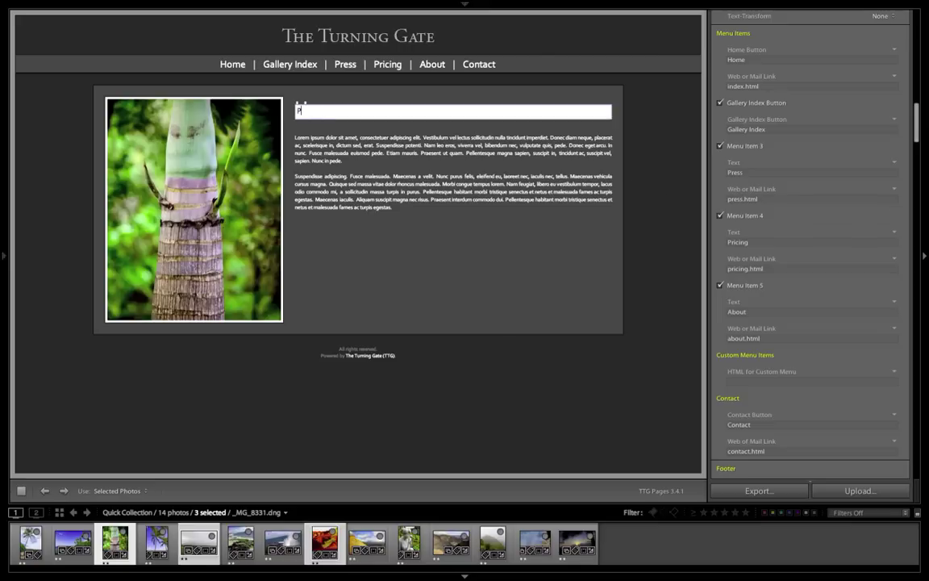
type("ress")
left_click(465, 254)
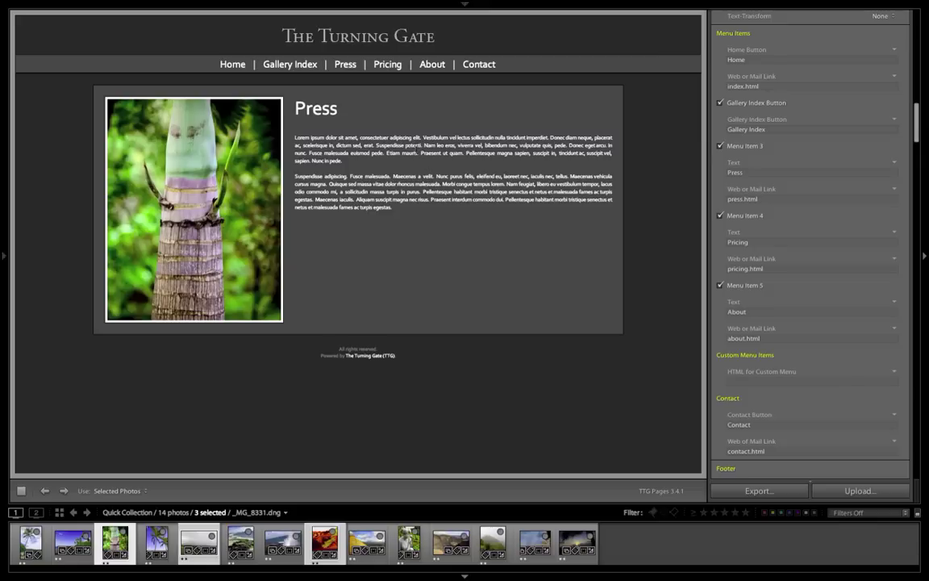
left_click(385, 142)
left_click(463, 171)
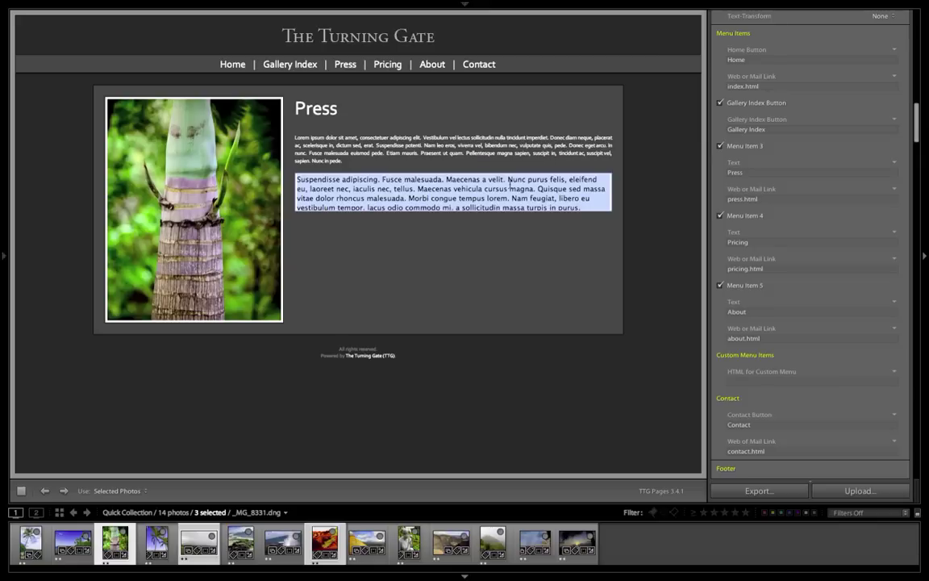
left_click(530, 252)
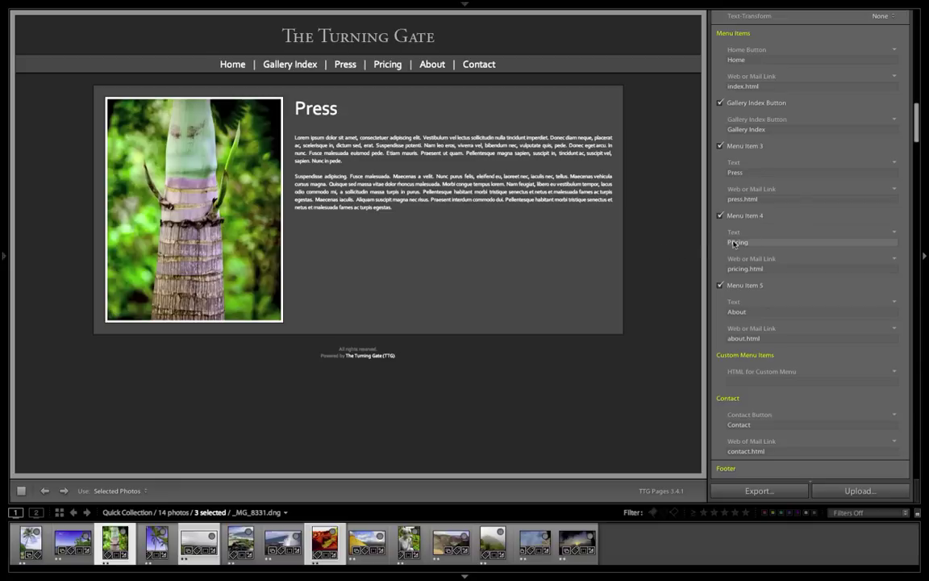
Step: Set Home Page Copy Configuration to Copy left, Image right in Color Palette
left_click_drag(917, 133, 917, 12)
left_click(888, 50)
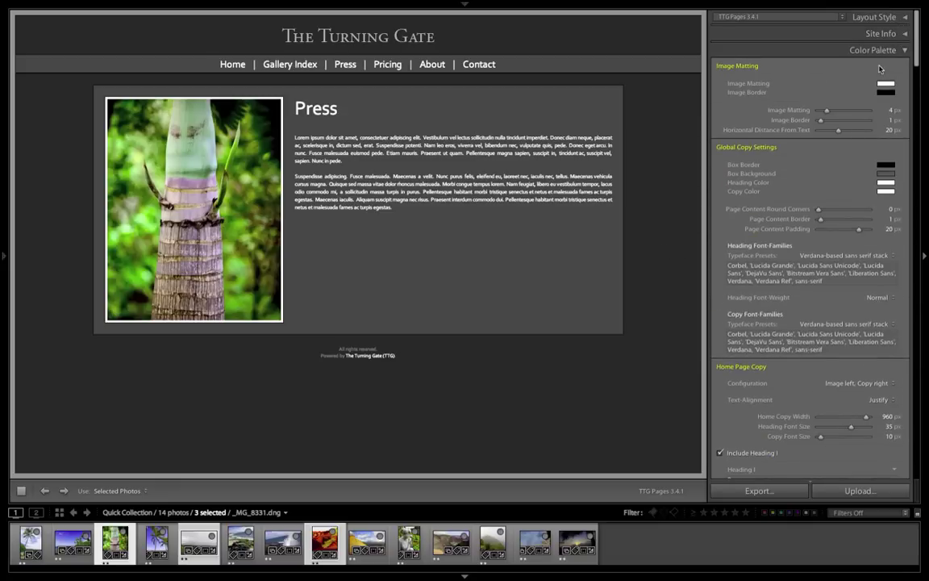
left_click(831, 384)
left_click(841, 393)
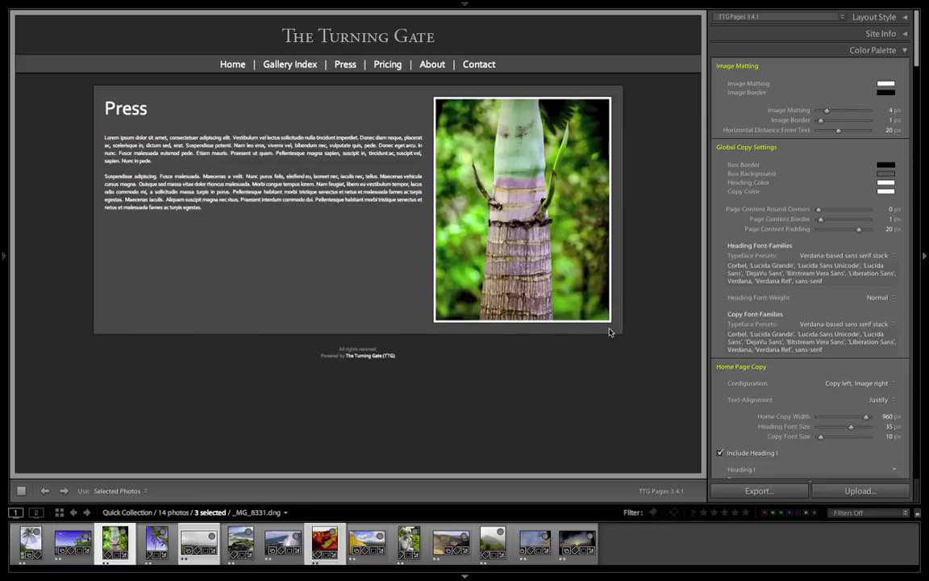
Step: Select _MG_8600 plus two more filmstrip photos for the page
left_click(243, 543)
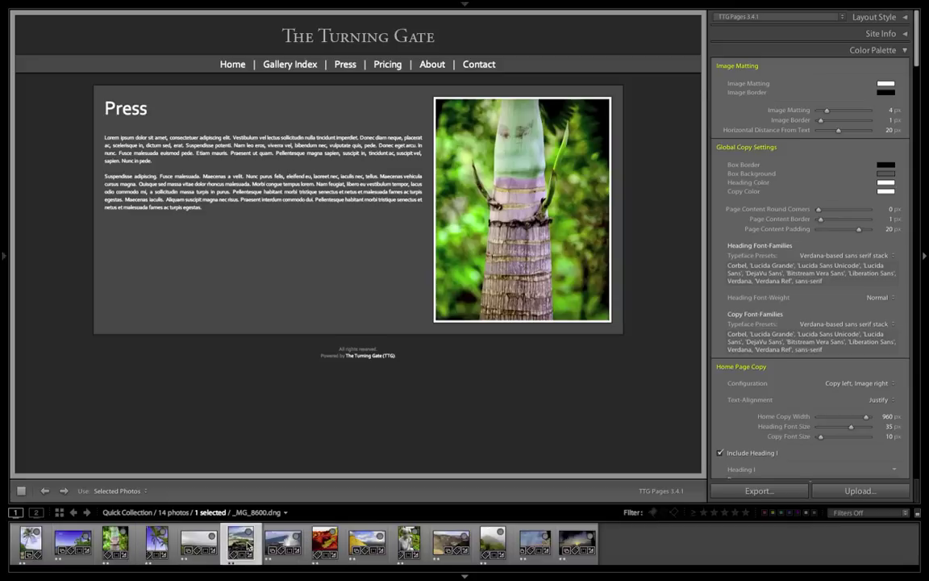
left_click(275, 545, "ctrl")
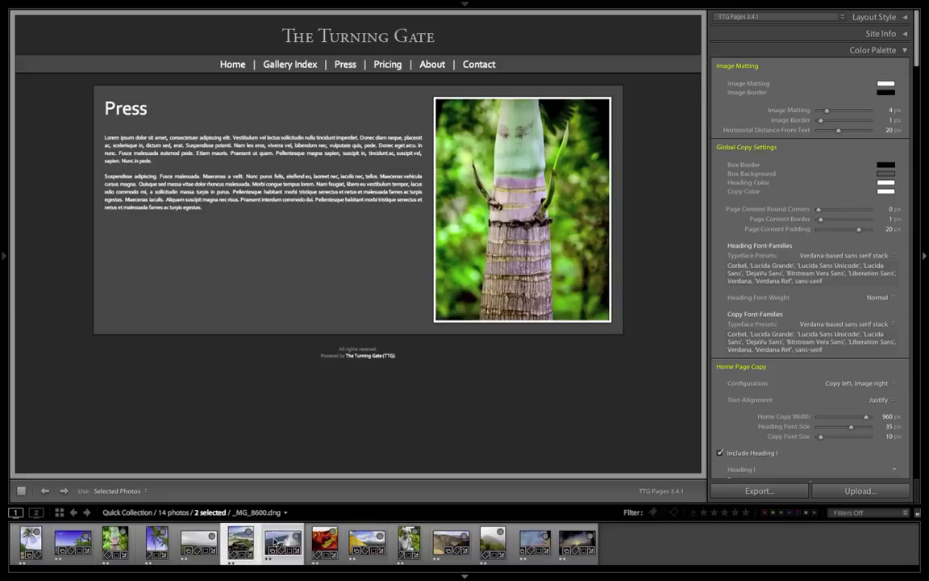
left_click(405, 540, "ctrl")
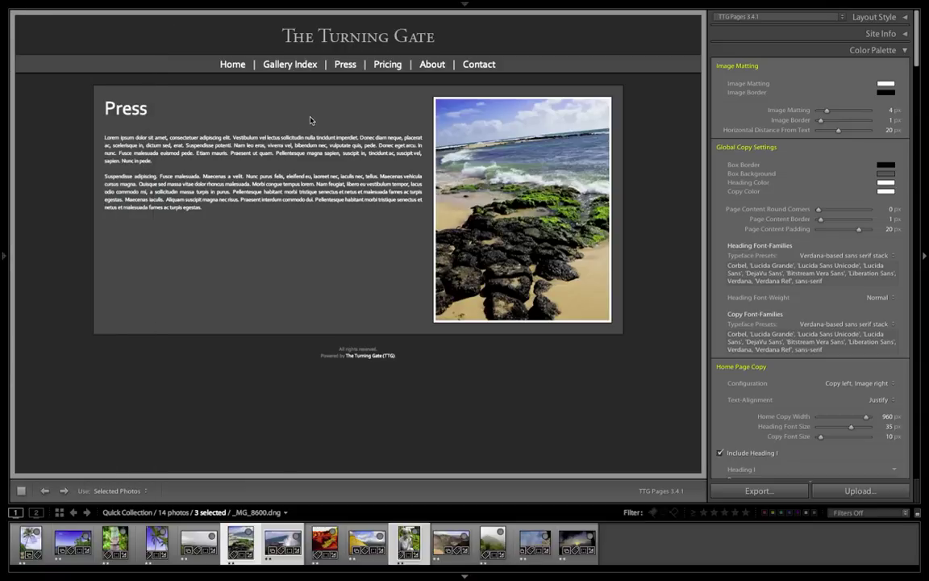
Step: Retitle the About page heading to Pricing, check its first paragraph, and return to the first page
left_click(419, 64)
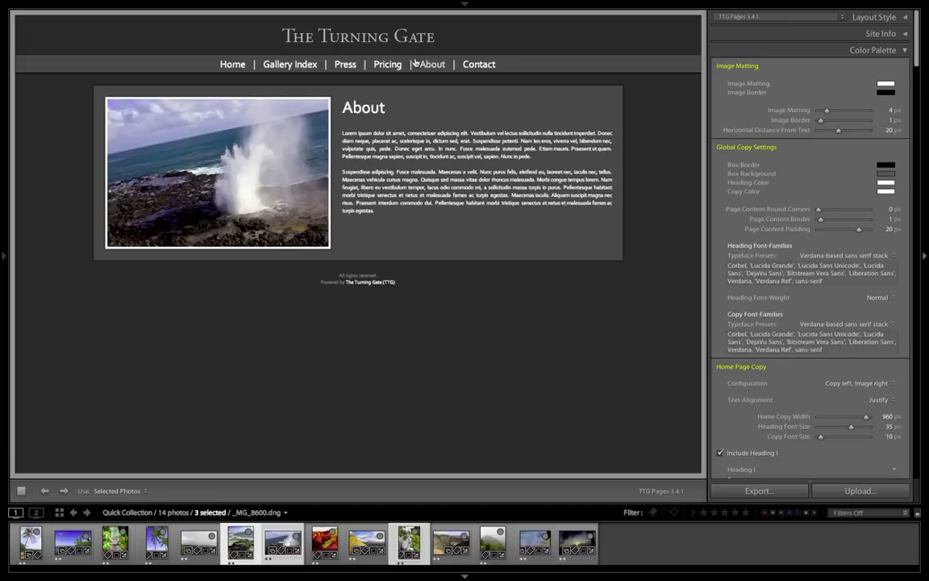
left_click(375, 110)
type("Pricing")
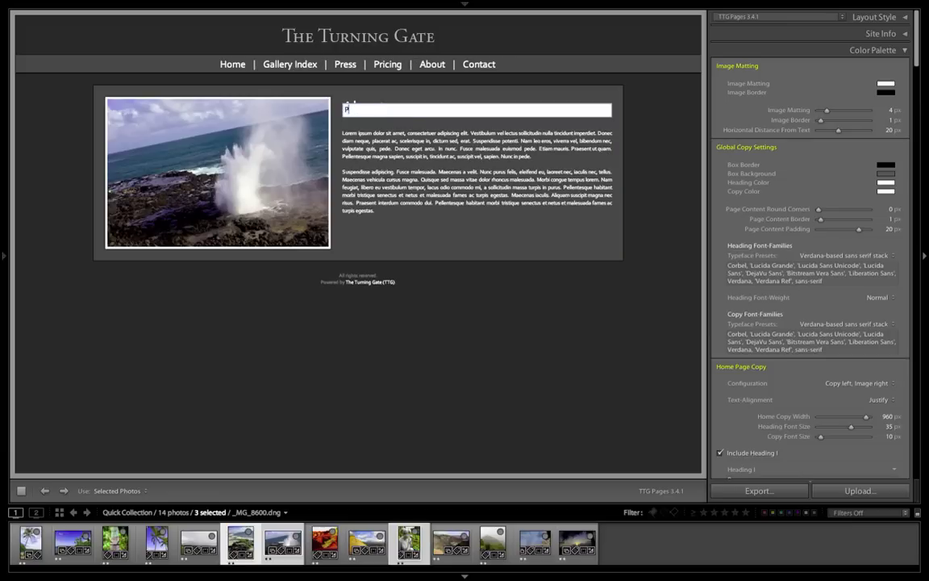
key("Return")
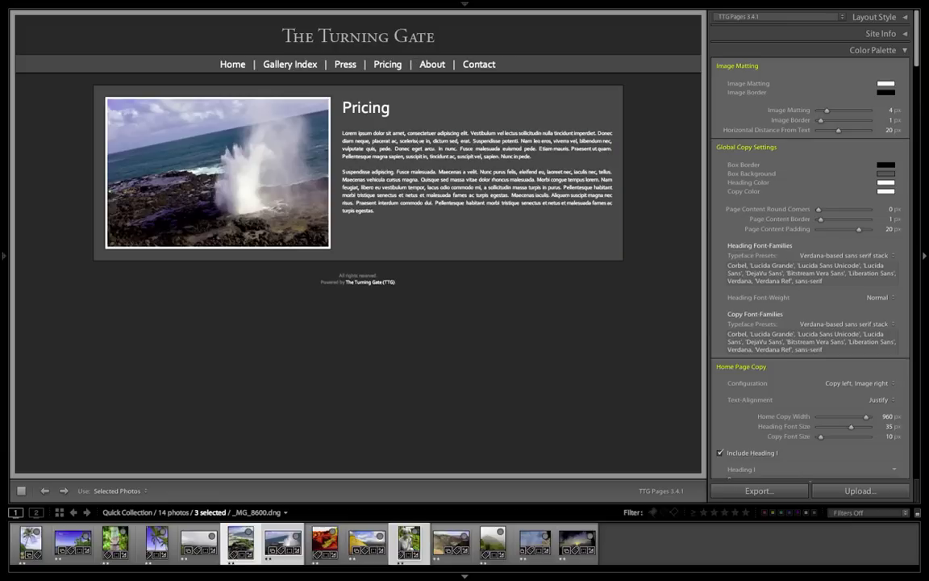
left_click(418, 138)
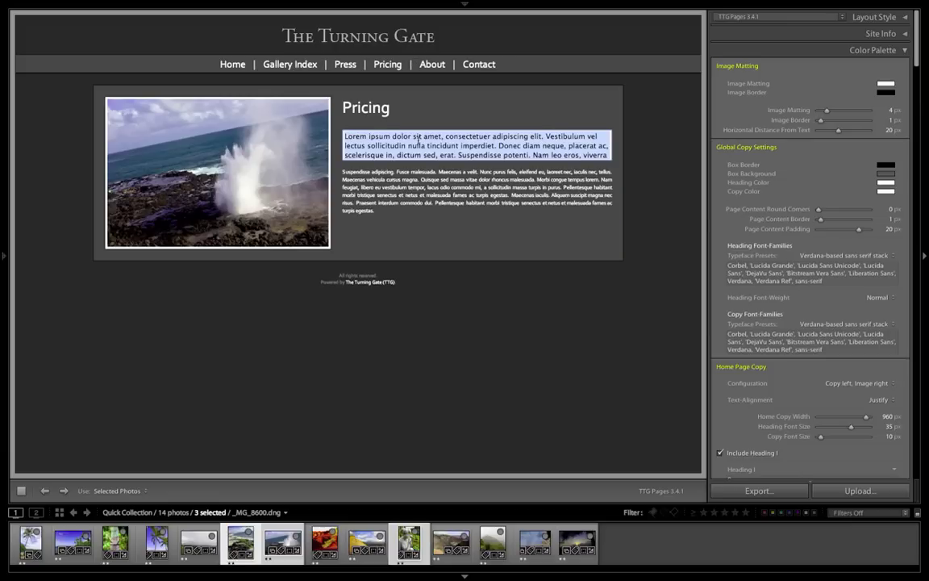
left_click(446, 284)
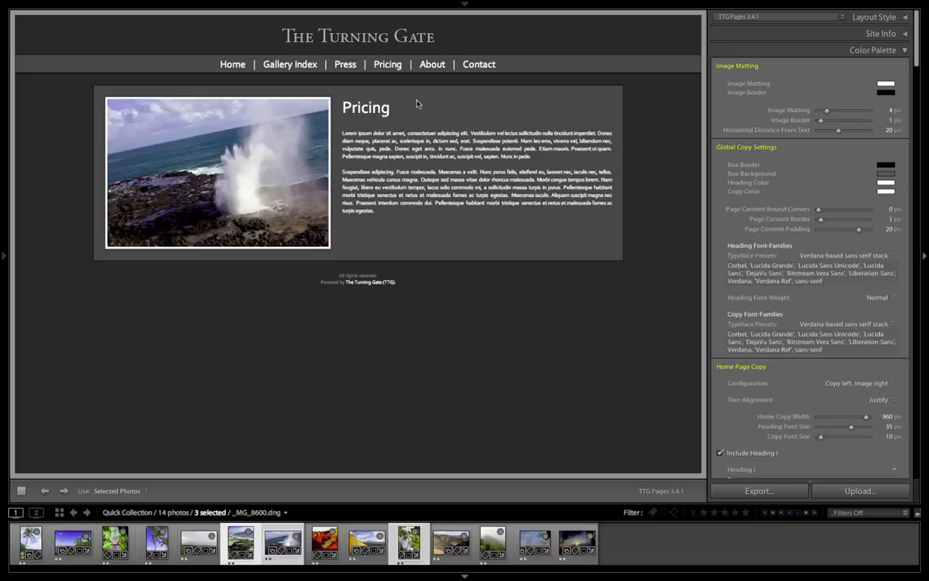
left_click(234, 67)
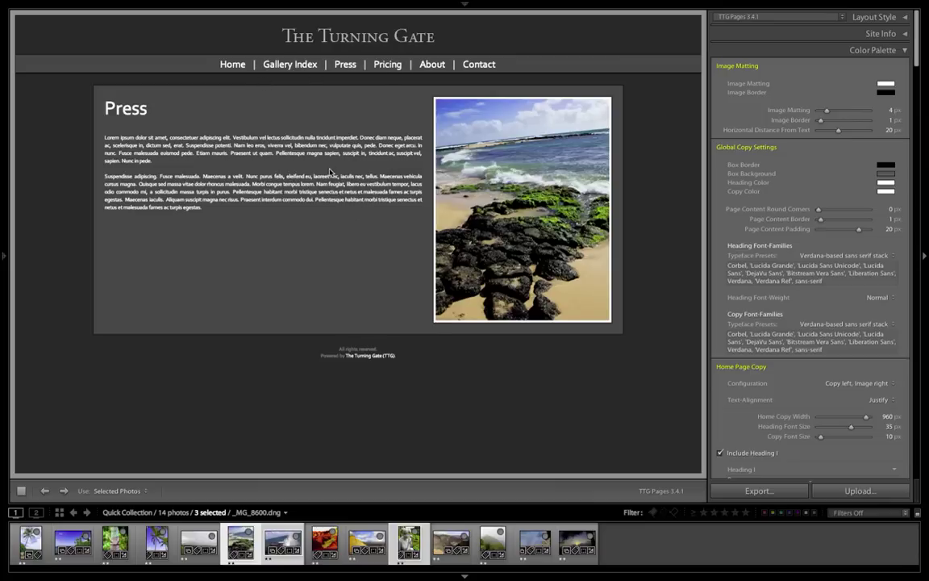
Step: Create a user template named 'Press & Pricing' from the current layout
mouse_move(8, 246)
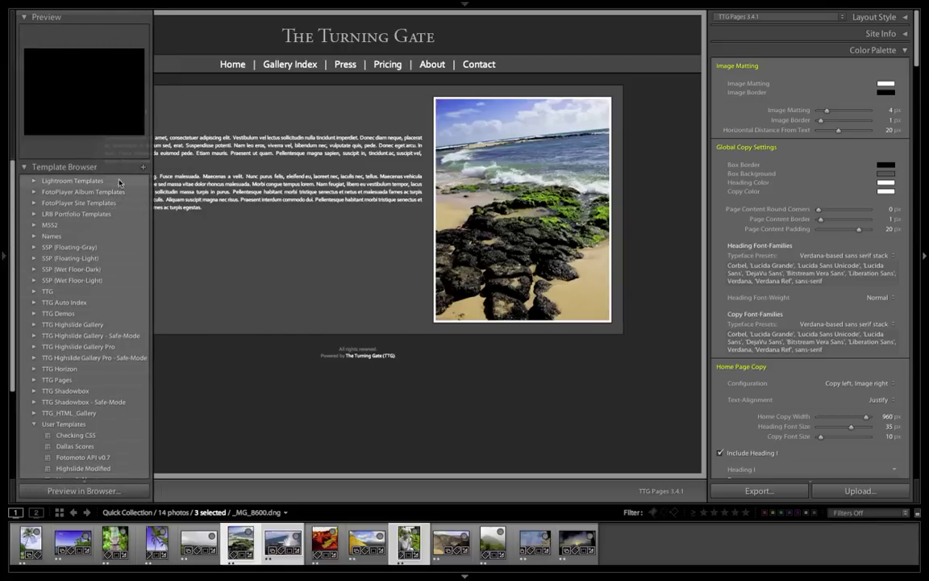
left_click(143, 167)
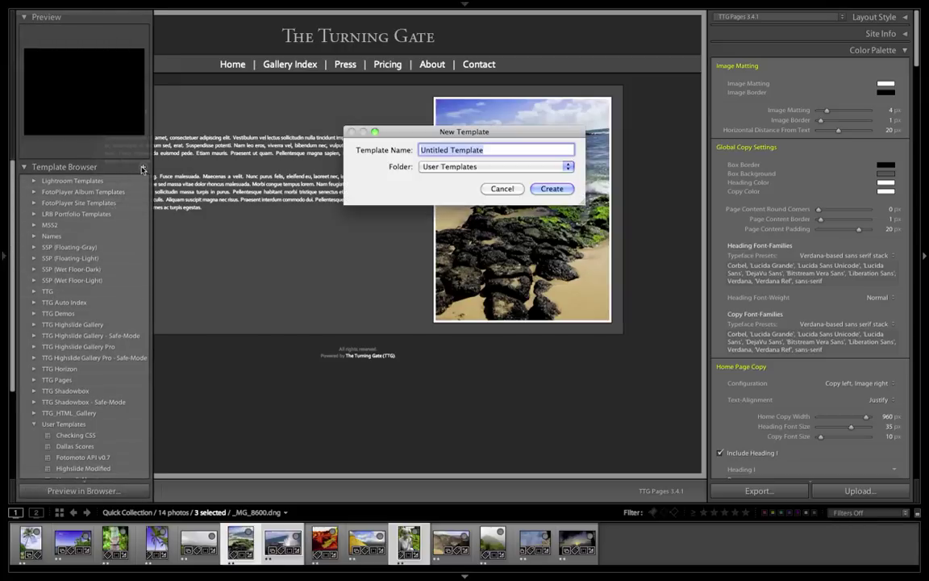
type("Press & Pricing")
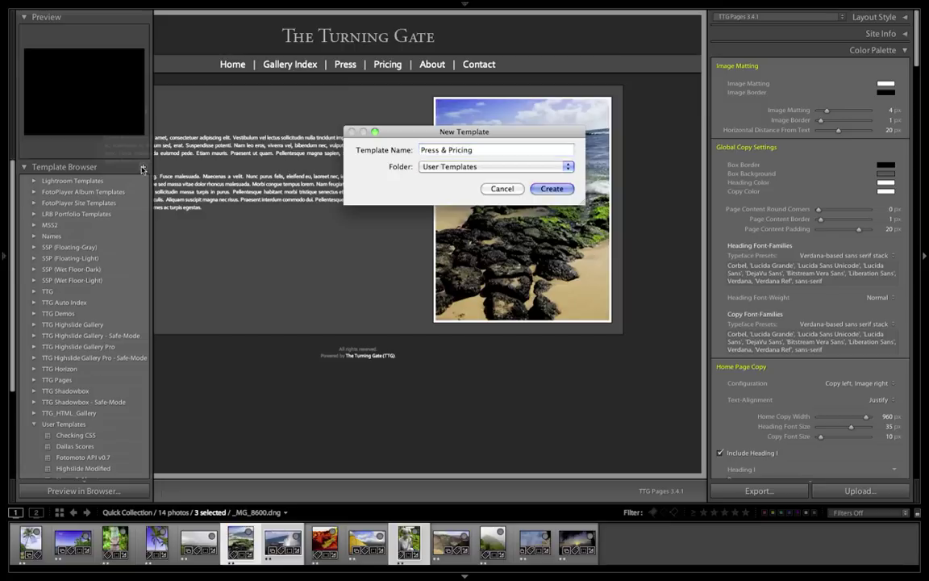
key("Return")
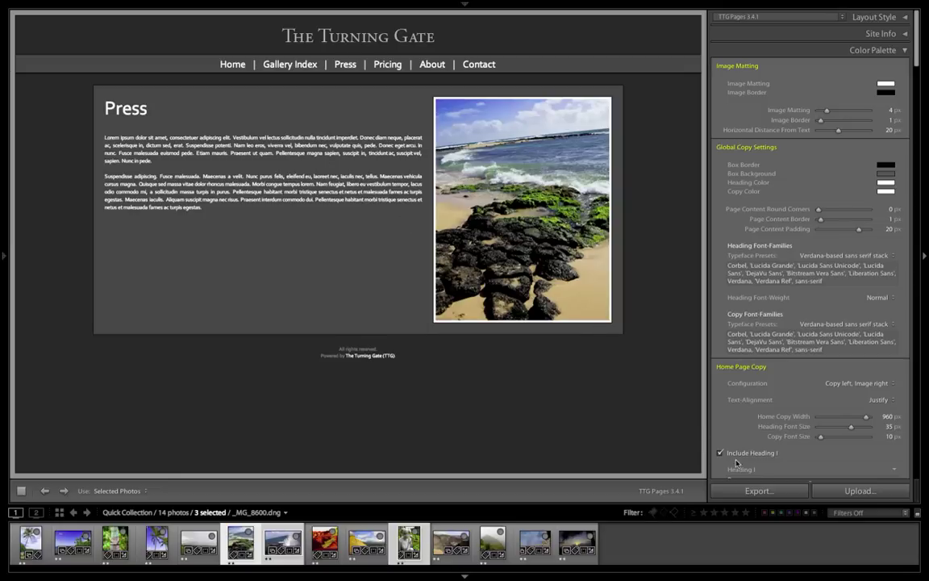
Step: Export the web gallery to the Desktop under the name 'press'
left_click(750, 491)
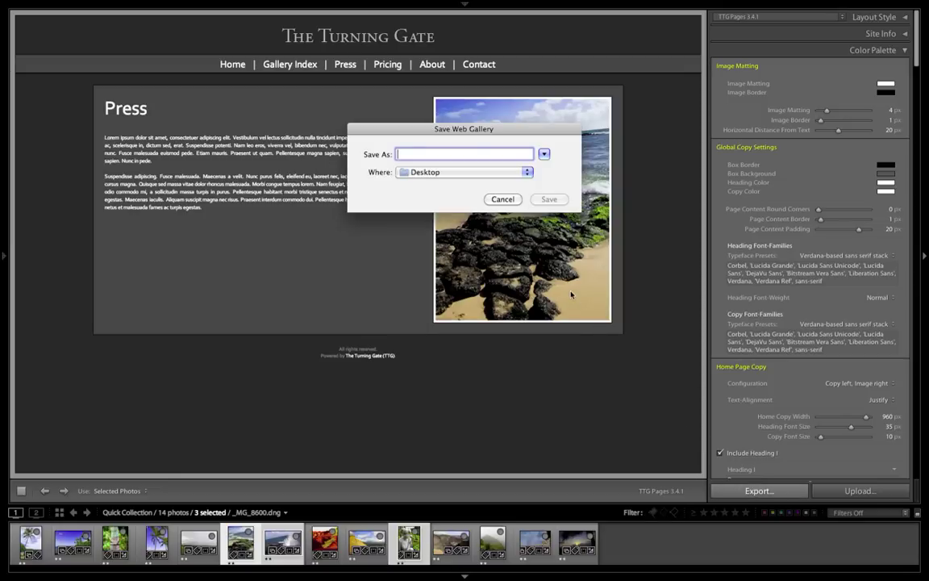
type("press")
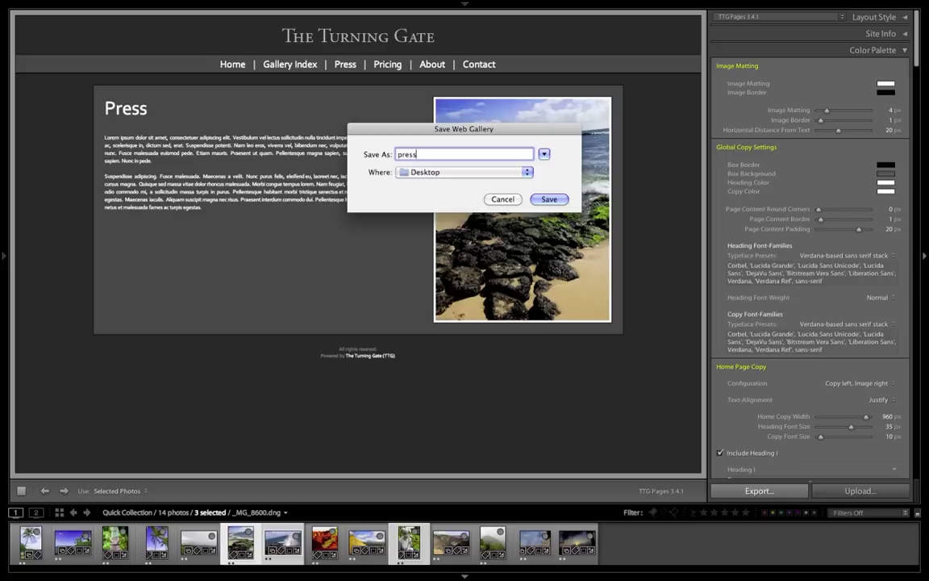
left_click(502, 199)
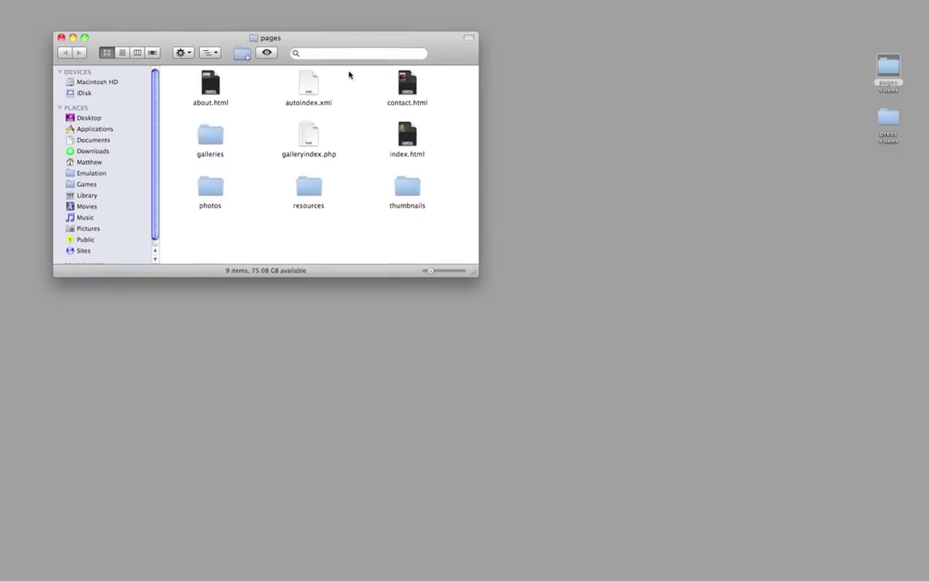
Step: Open the Desktop press folder beside the pages window, then open the pages index.html
left_click(891, 120)
double_click(890, 120)
left_click_drag(375, 50, 784, 257)
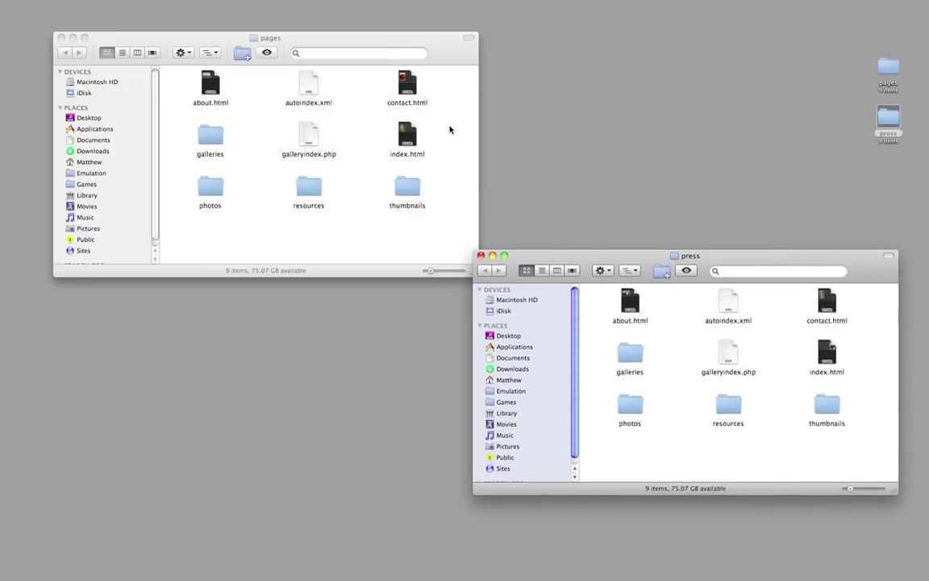
left_click(414, 138)
left_click(414, 138)
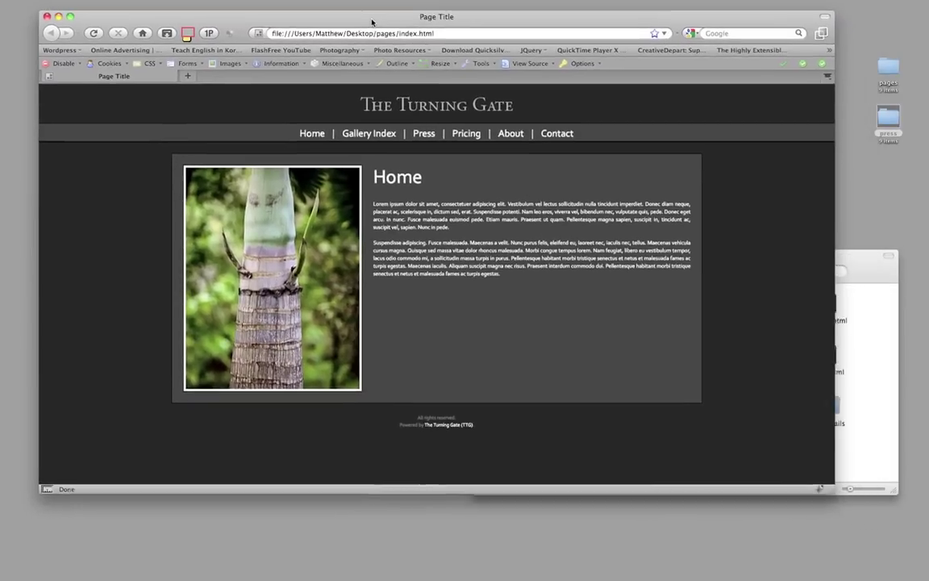
Step: Try the About and Press links, hit File not found on Press, and close Firefox
left_click_drag(372, 22, 360, 14)
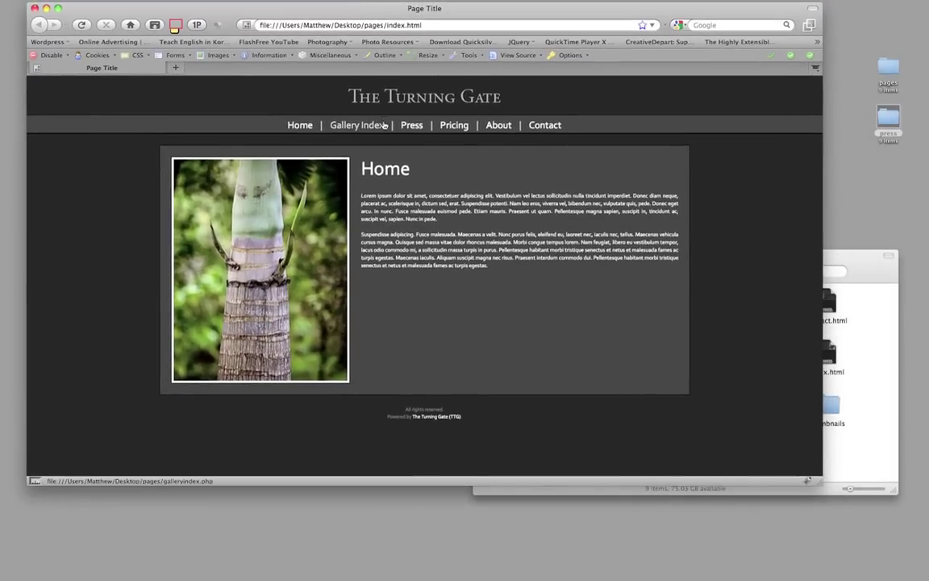
left_click(494, 127)
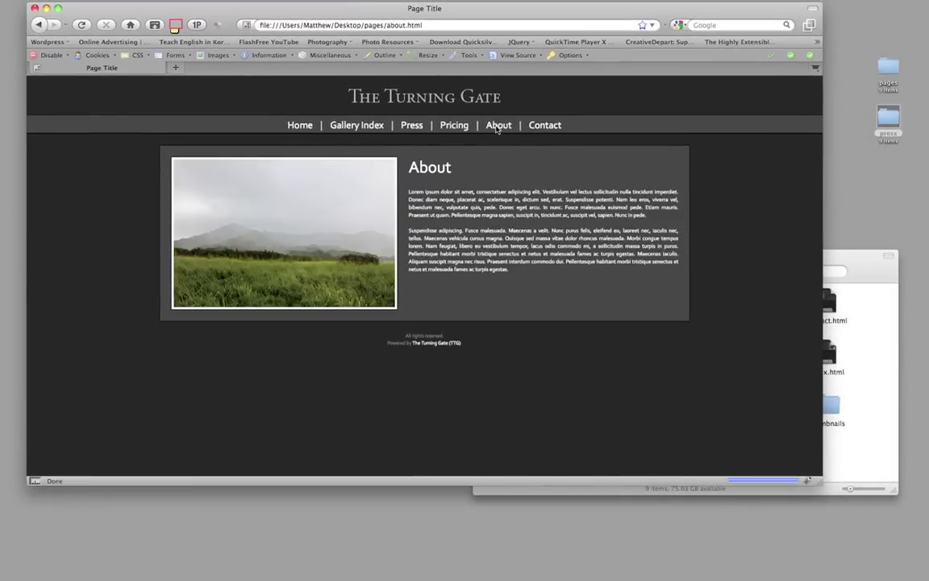
left_click(411, 126)
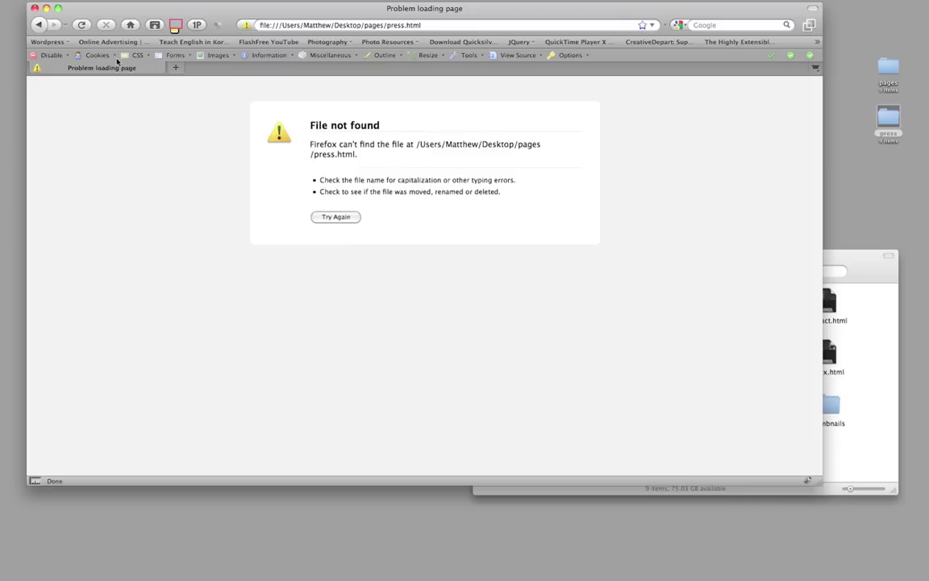
left_click(34, 8)
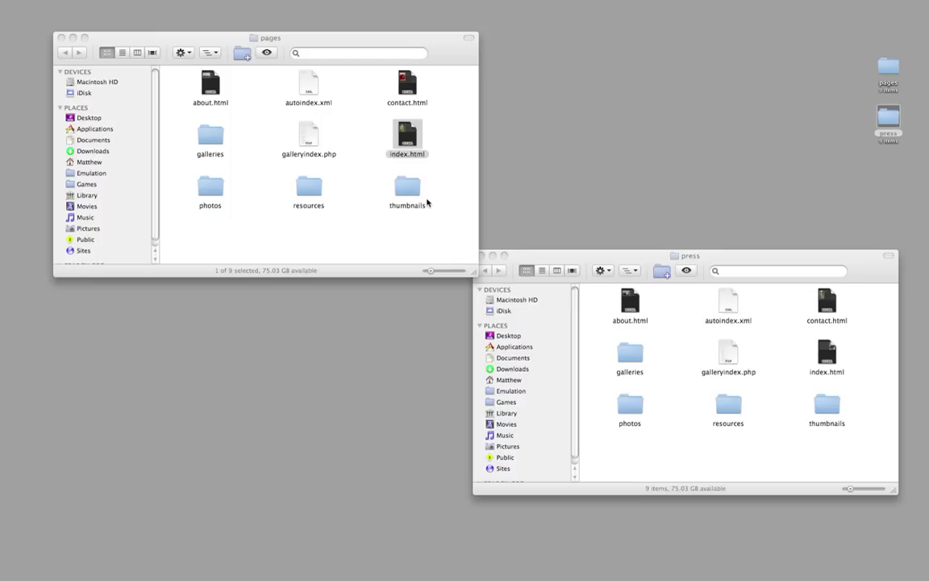
Step: Rename the press export's index.html to press.html
left_click(405, 136)
left_click(690, 332)
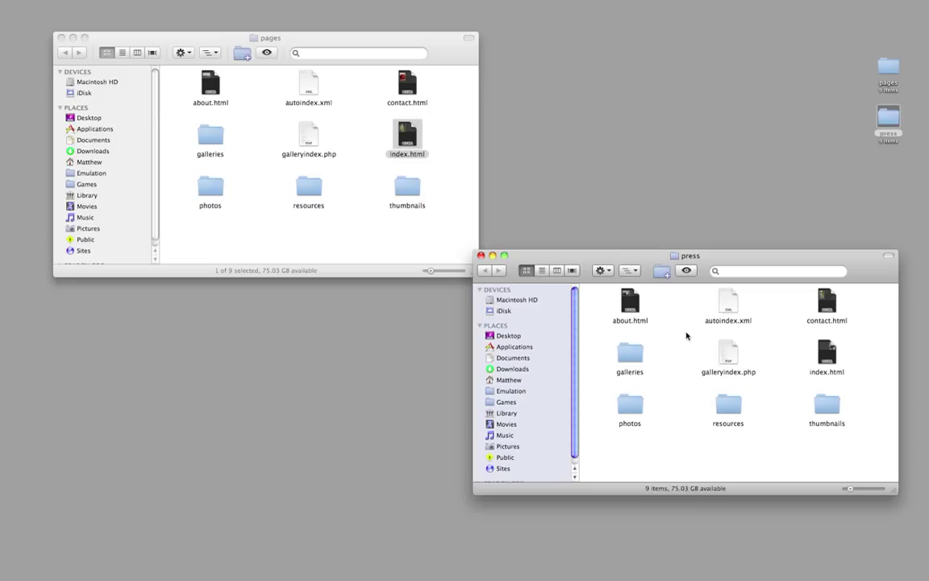
left_click(825, 354)
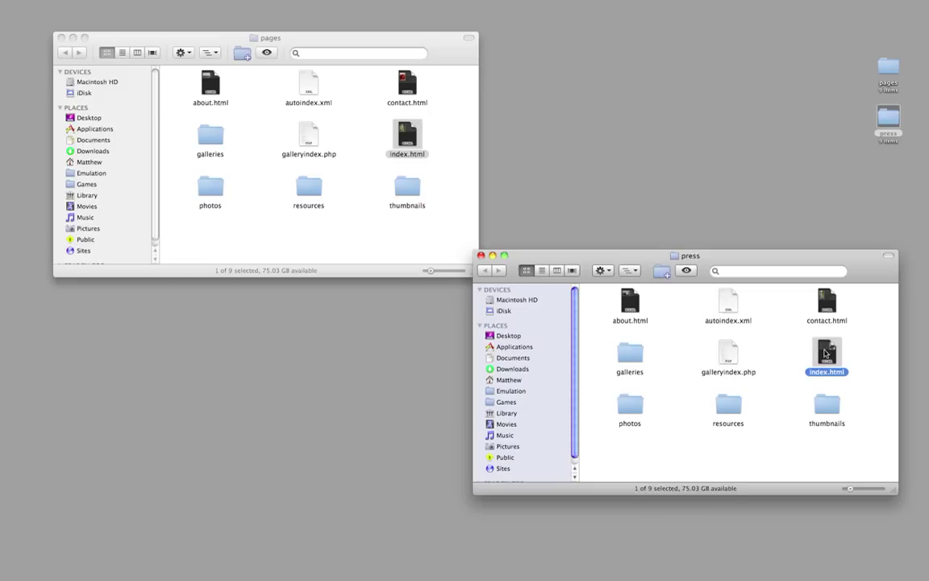
key("Return")
type("press")
key("Return")
Step: Rename about.html to pricing.html and move both files into the pages folder
left_click(631, 303)
key("Return")
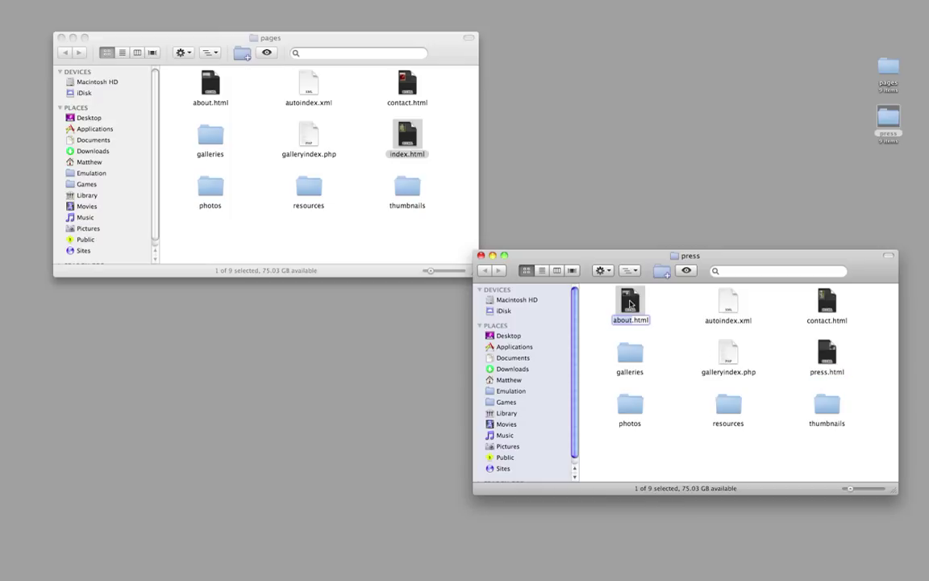
type("pricing")
key("Return")
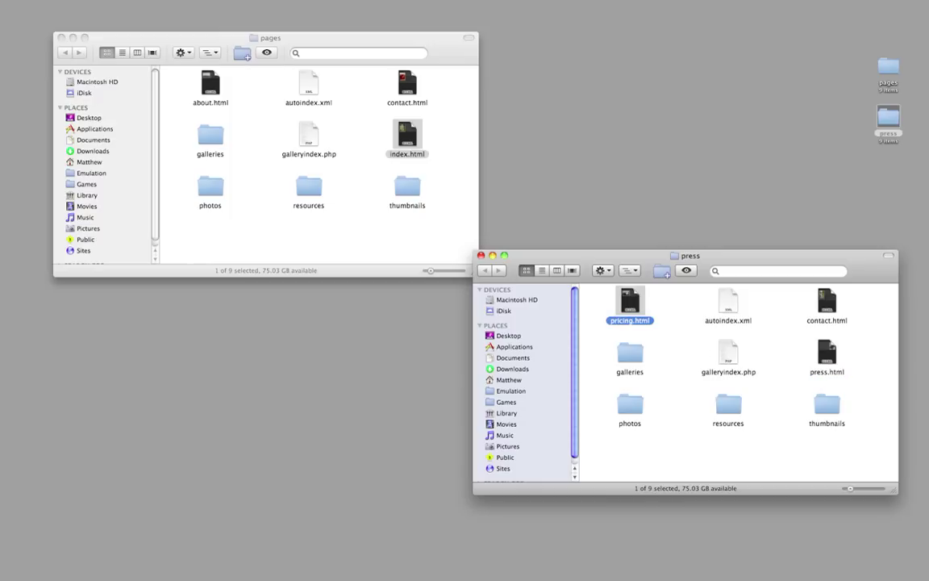
left_click(829, 353, "super")
left_click_drag(634, 307, 270, 238)
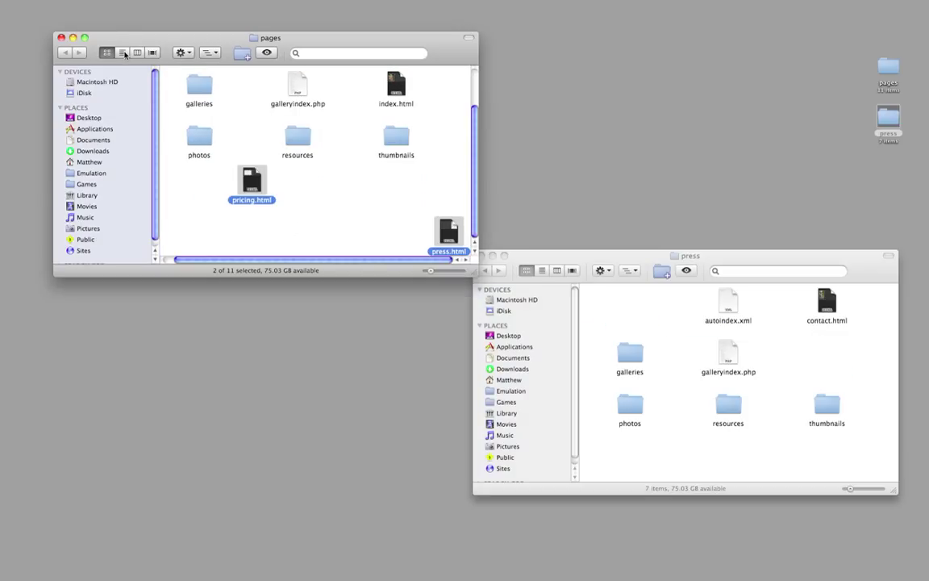
Step: Move all three photos from press/photos into pages/photos
scroll(274, 242, "left", 2)
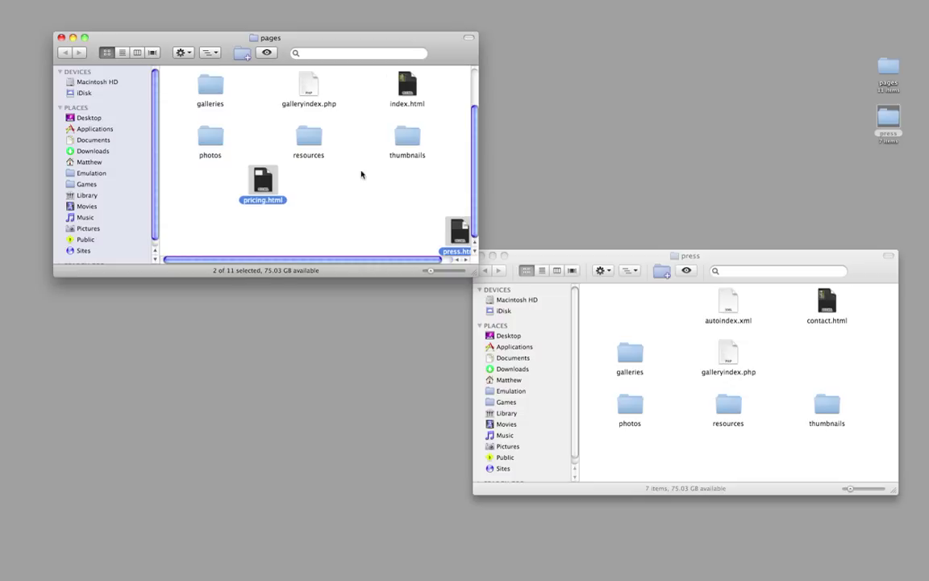
left_click(691, 421)
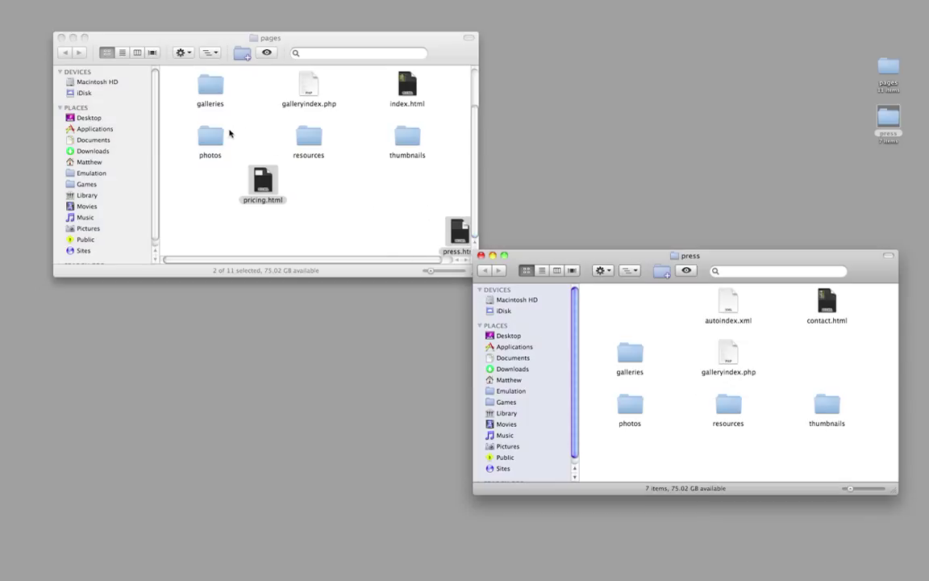
left_click(214, 136)
double_click(215, 137)
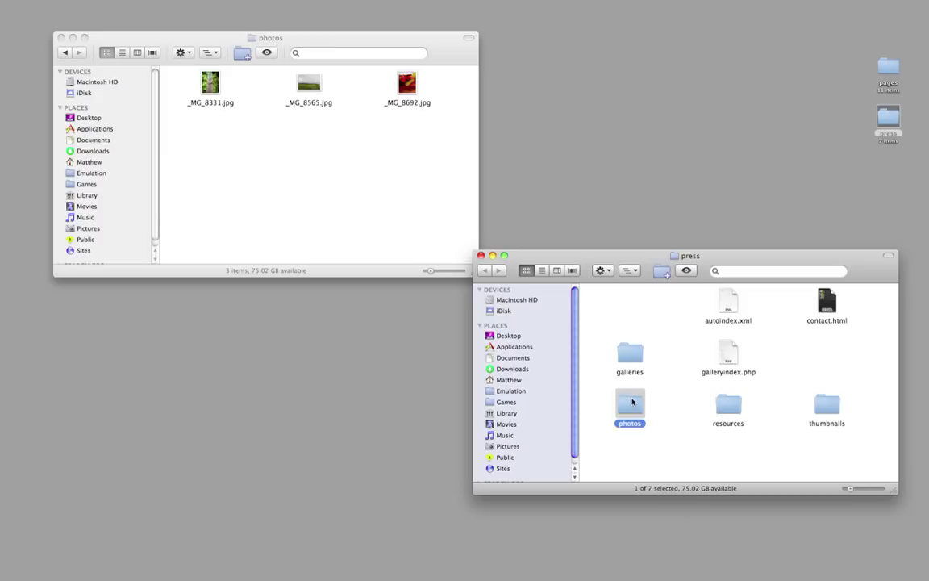
double_click(628, 402)
key("super+a")
left_click_drag(629, 305, 194, 154)
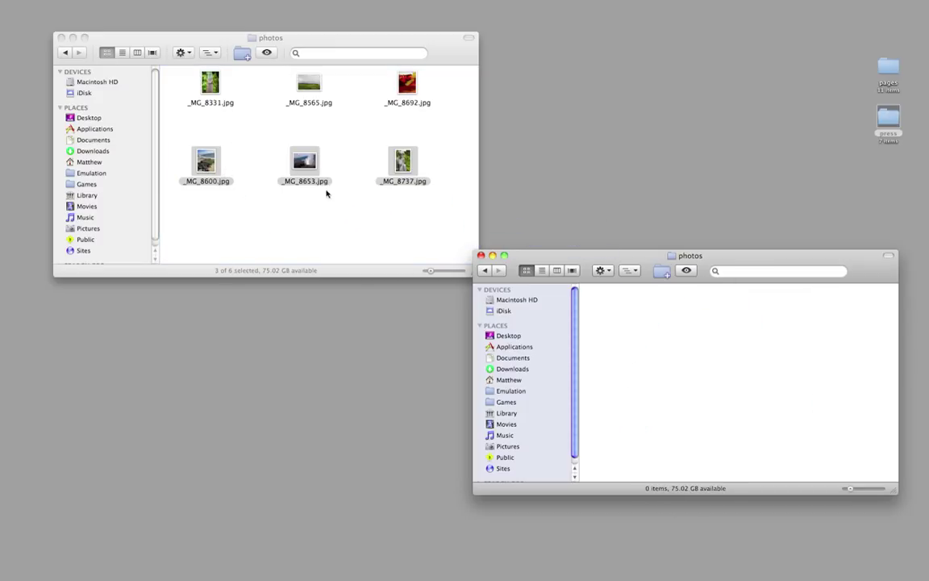
Step: Close the emptied photos window and go back up to the pages folder
left_click(481, 256)
left_click(881, 125)
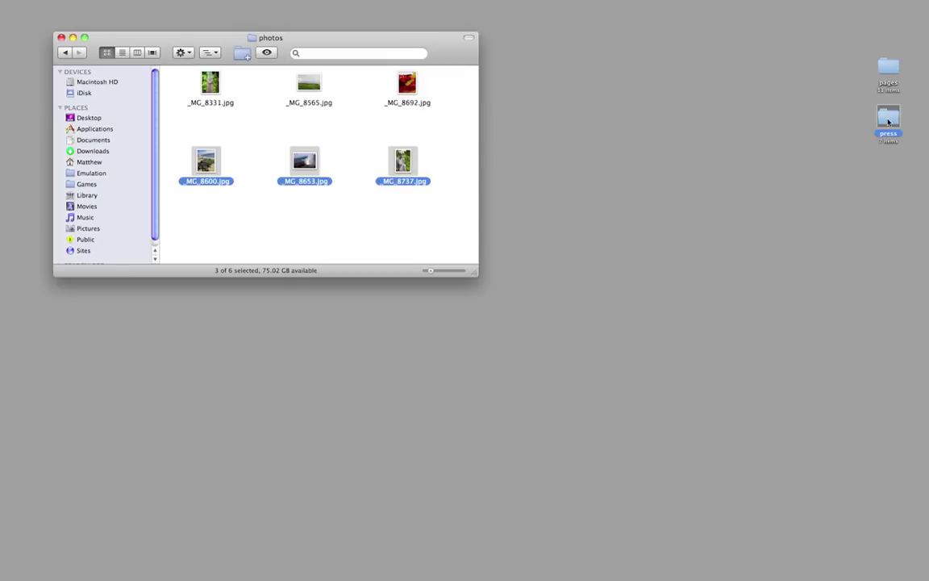
left_click(283, 244)
key("super+Up")
scroll(369, 219, "up", 2)
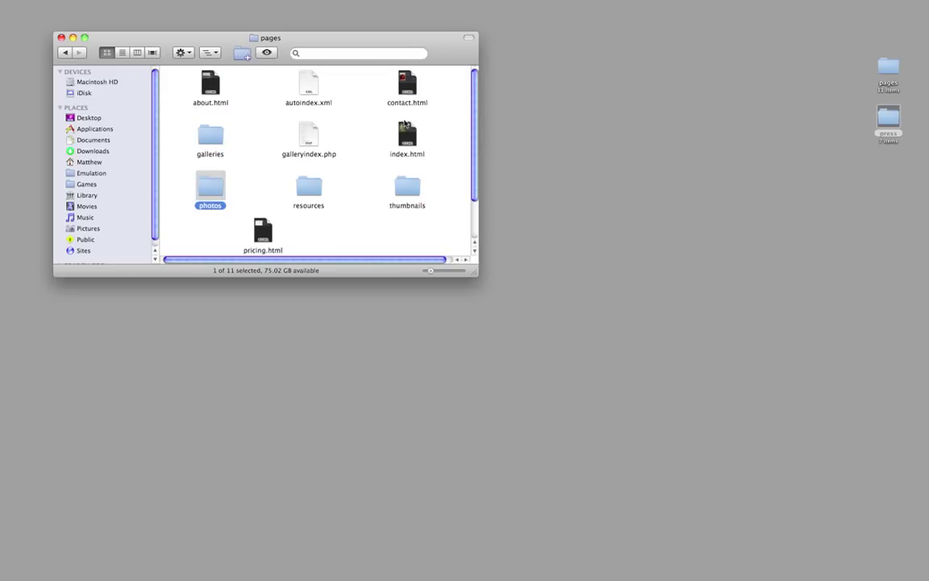
Step: Load the site's index.html in Firefox and test the Press, Pricing, About, Home and Contact nav links
left_click(411, 135)
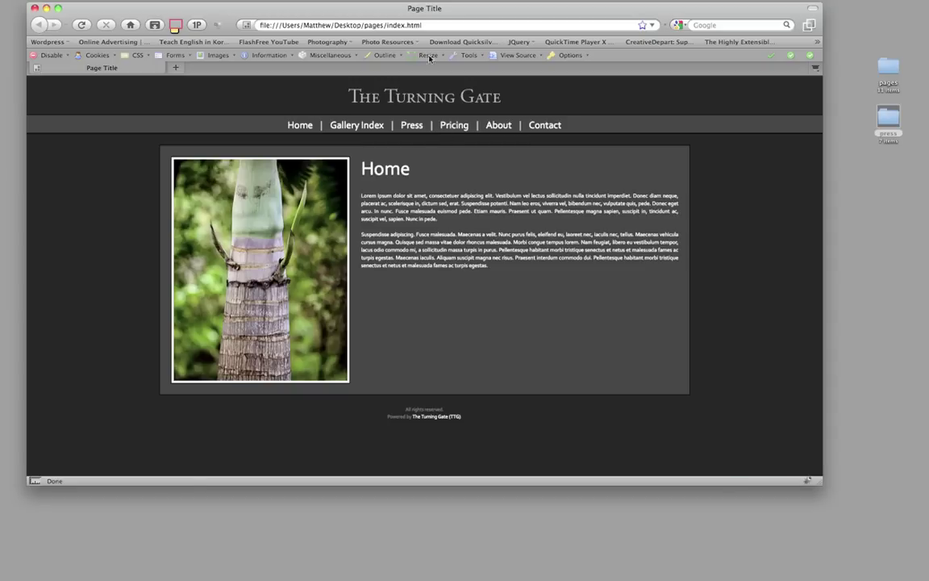
left_click_drag(363, 12, 434, 19)
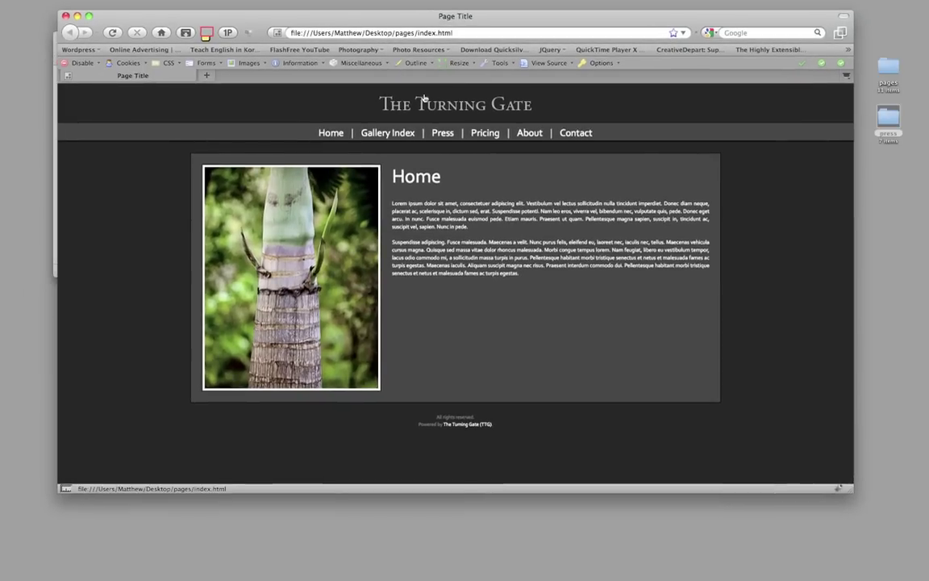
left_click(442, 136)
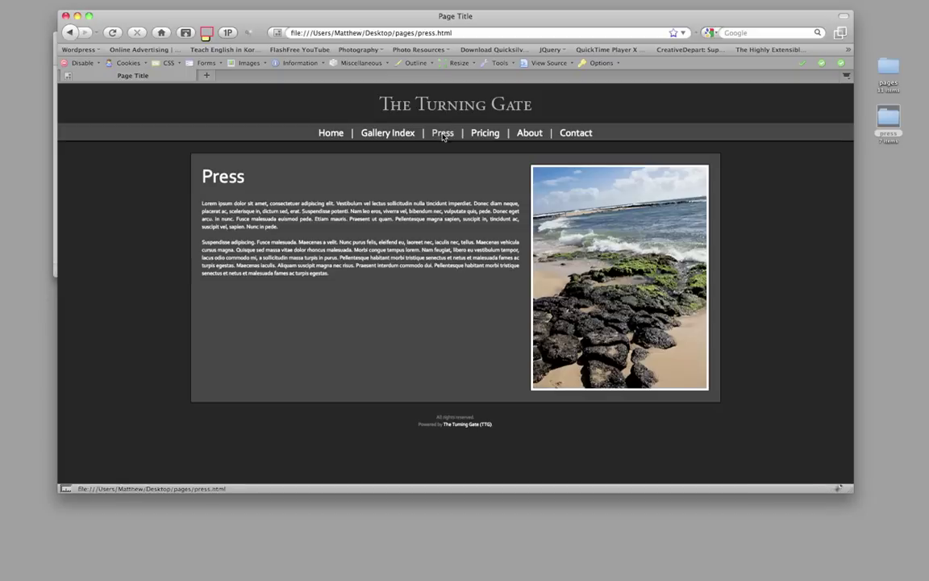
left_click(485, 135)
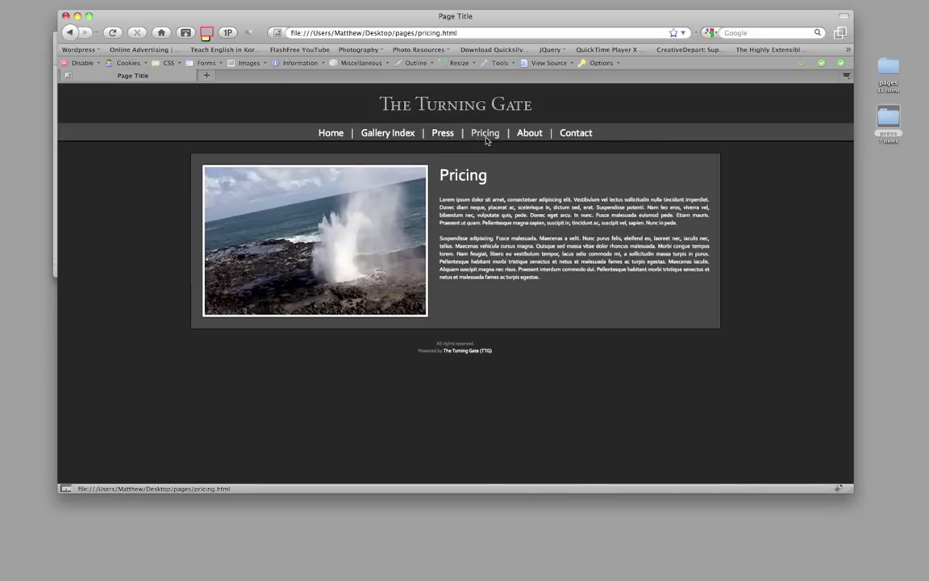
left_click(532, 135)
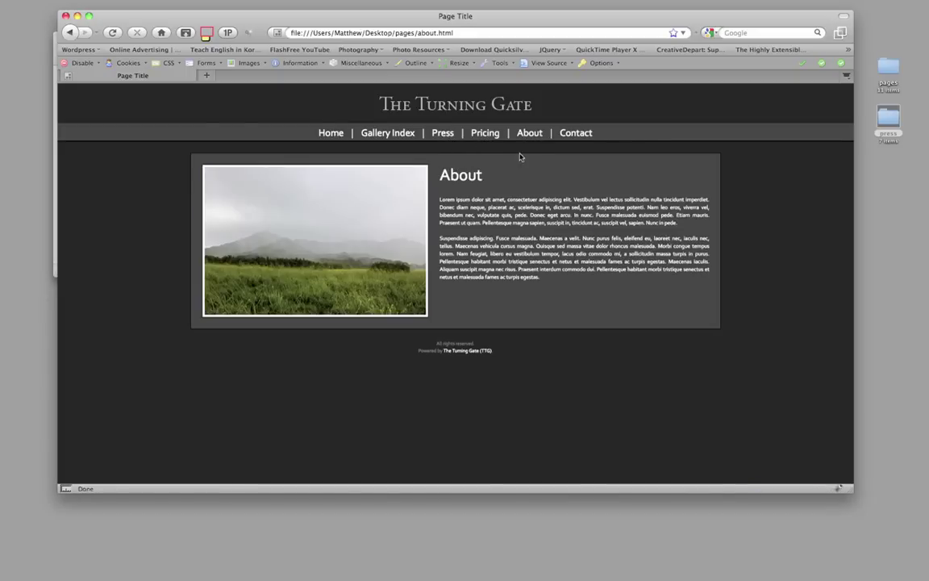
left_click(329, 134)
left_click(571, 134)
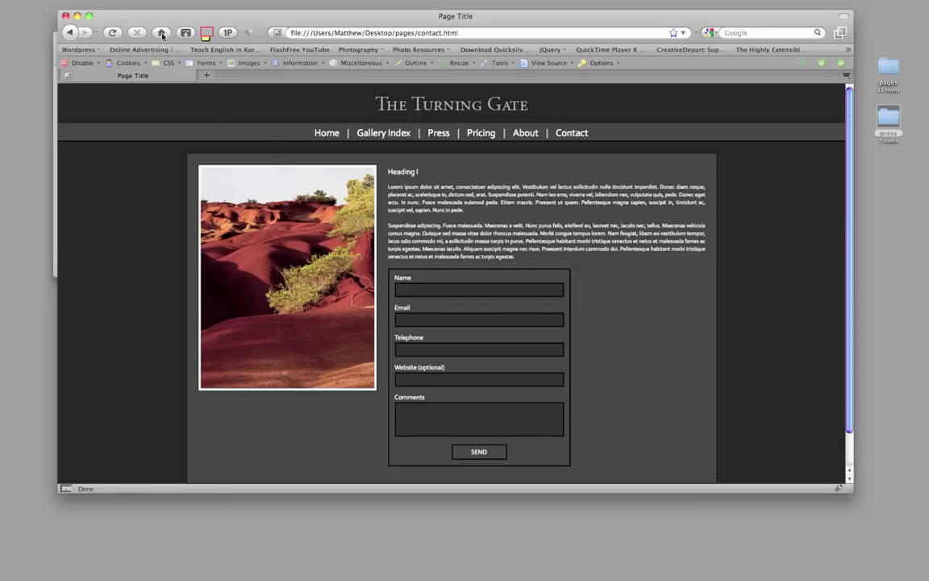
left_click_drag(164, 20, 136, 18)
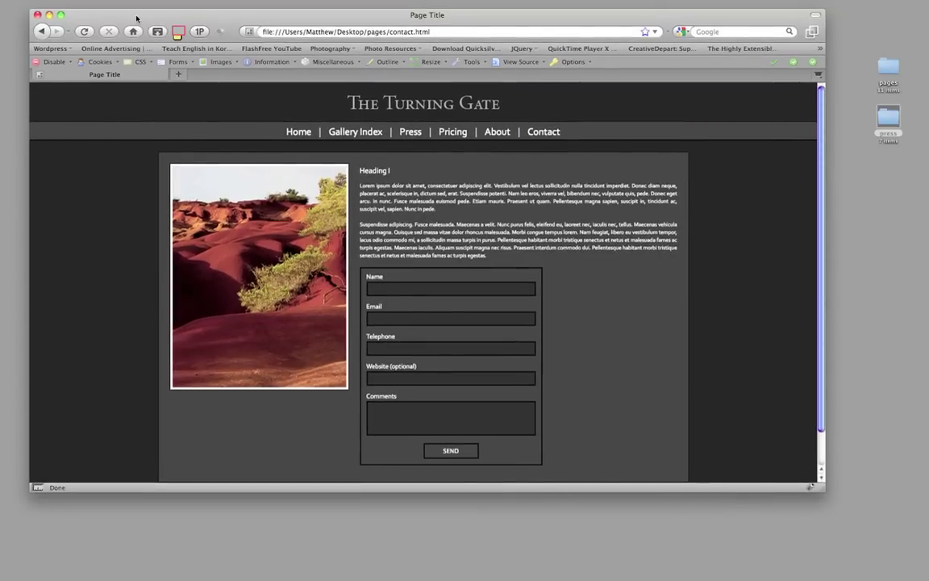